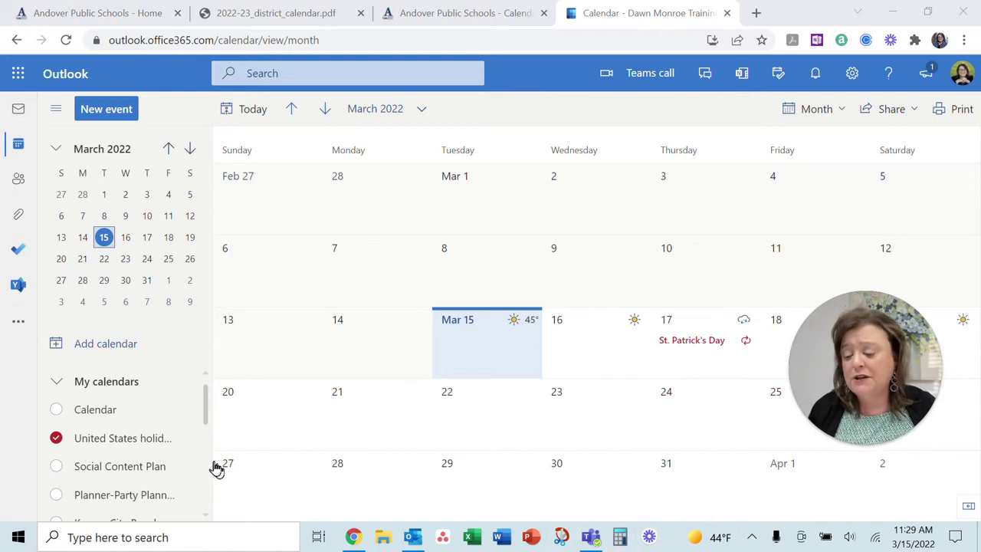
Step: Start adding a calendar and open the Basketball category among the sports calendars
left_click(127, 355)
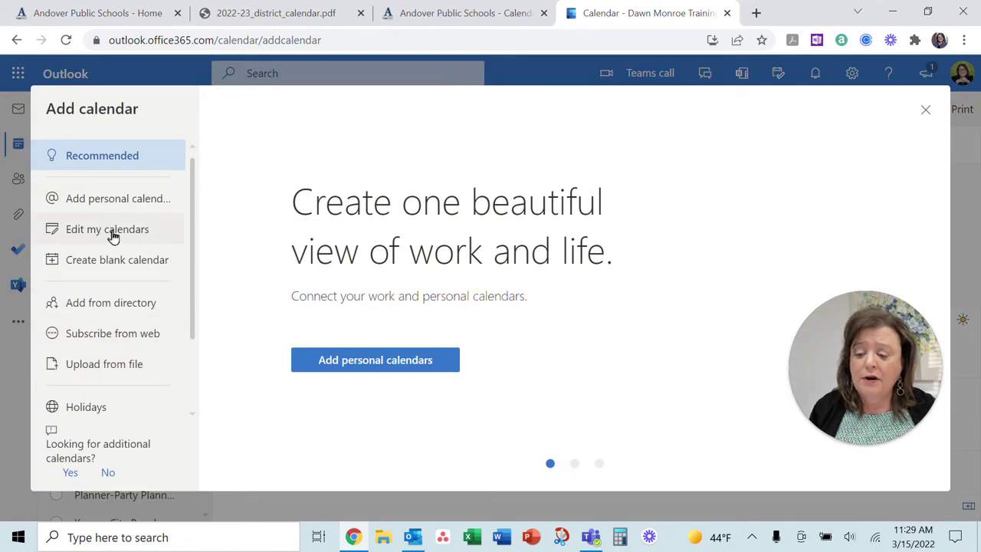
scroll(130, 362, "down", 1)
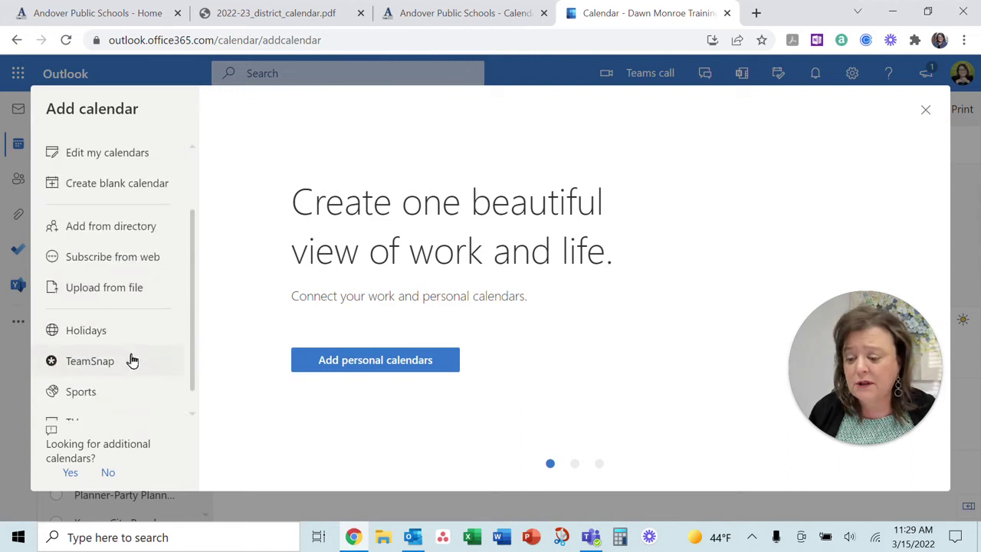
scroll(130, 356, "down", 1)
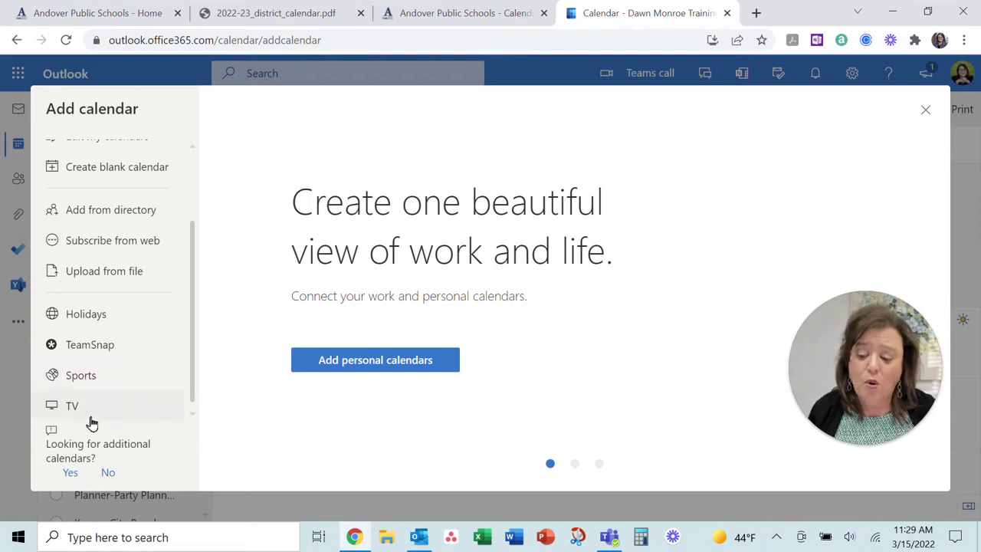
left_click(103, 378)
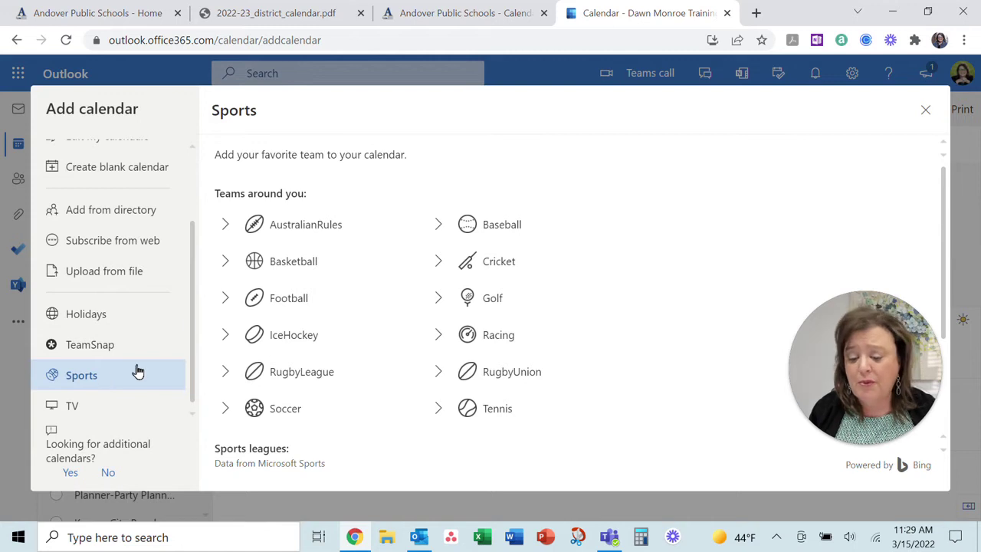
left_click(226, 262)
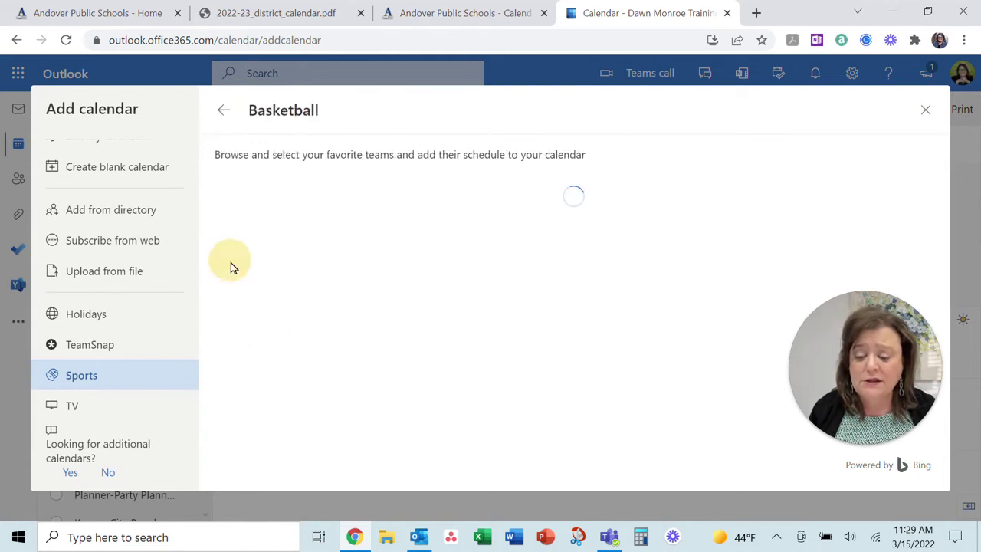
Step: Filter the basketball teams by "kansas", add the Kansas Jayhawks schedule, and return to the month view
left_click(440, 204)
scroll(374, 361, "down", 9)
scroll(374, 360, "down", 10)
scroll(374, 360, "down", 10)
scroll(383, 215, "up", 15)
scroll(390, 228, "up", 5)
left_click(381, 201)
type("kansas")
left_click(424, 429)
left_click(926, 115)
scroll(156, 383, "down", 1)
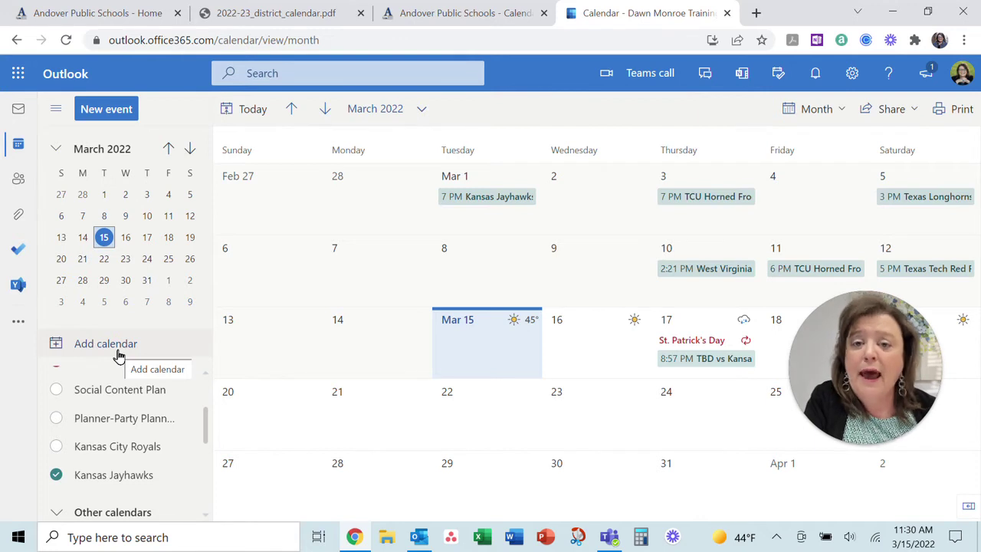
Step: Switch to the Andover Public Schools website and bring up its March 2022 District Calendar page
left_click(94, 9)
left_click(266, 14)
left_click(460, 13)
left_click(17, 41)
mouse_move(447, 348)
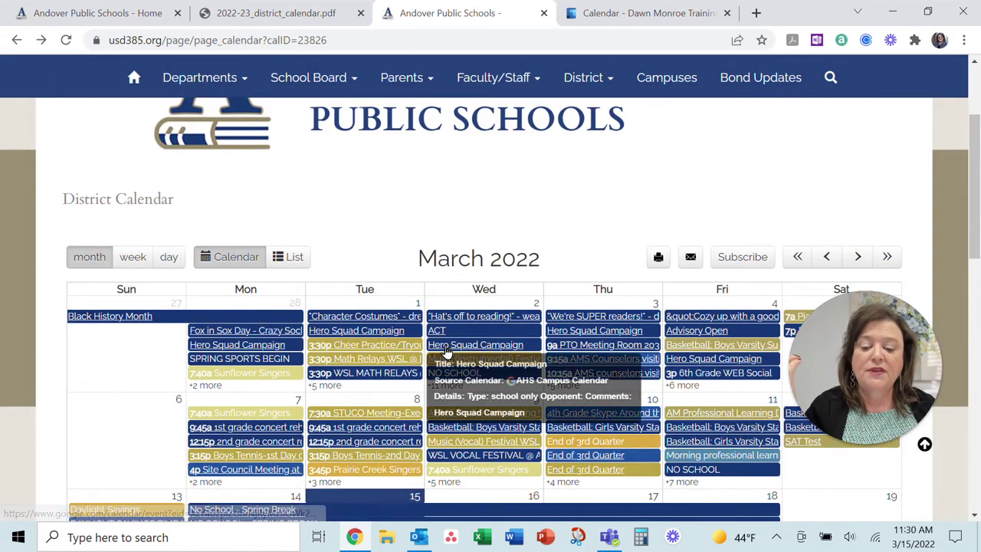
Step: Open the district calendar's subscription page, select its Subscription URL for copying, and review the subscription instructions
left_click(741, 266)
scroll(569, 319, "down", 2)
left_click(355, 248)
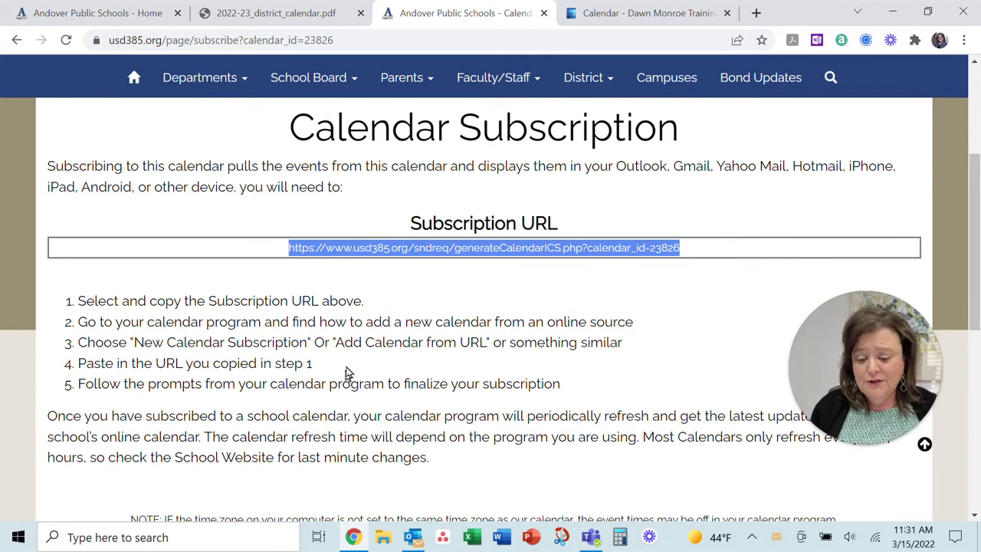
scroll(345, 368, "down", 1)
scroll(548, 328, "down", 1)
scroll(648, 345, "up", 3)
left_click(653, 13)
left_click(104, 346)
left_click(111, 339)
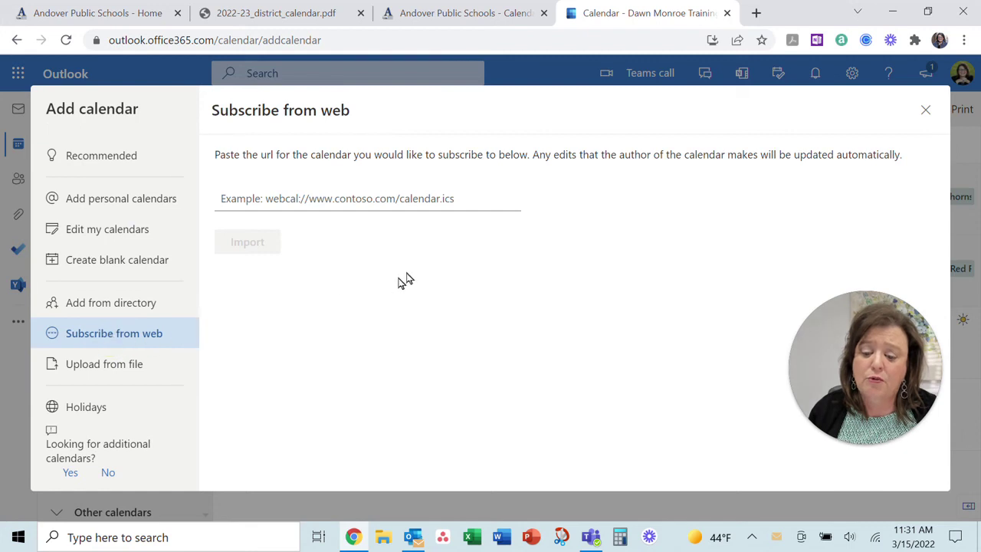
left_click(314, 196)
type("l385.org/sndreq/generateCalendarICS.php?calendar_id=23826")
Step: Check the Add to choices for the new web subscription, and discard the subscription without importing it
scroll(386, 422, "down", 1)
left_click(507, 423)
left_click(508, 424)
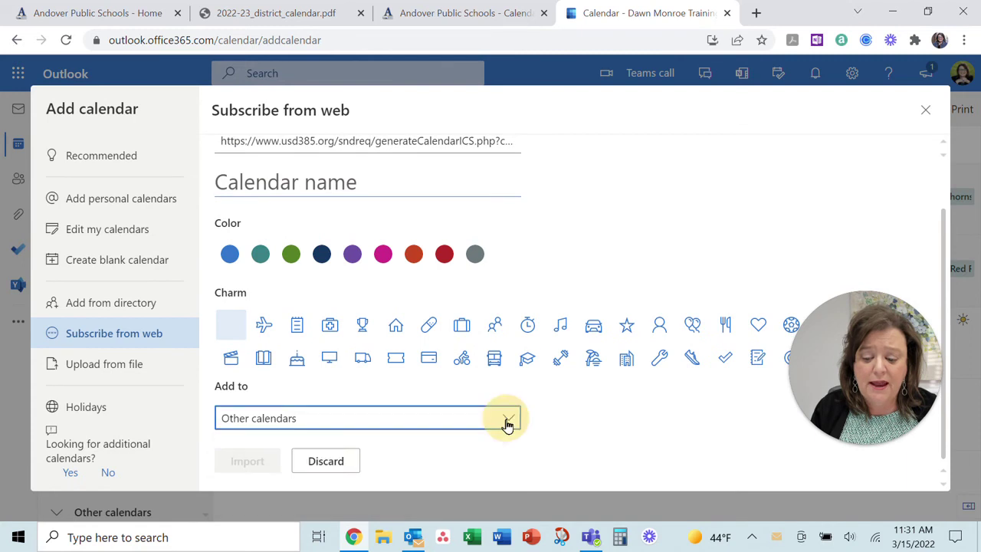
left_click(927, 111)
left_click(502, 342)
Step: Show the already subscribed school district calendar in the month view and hide the Kansas Jayhawks calendar
scroll(154, 391, "down", 2)
scroll(151, 405, "down", 2)
left_click(56, 474)
scroll(98, 453, "up", 2)
left_click(56, 397)
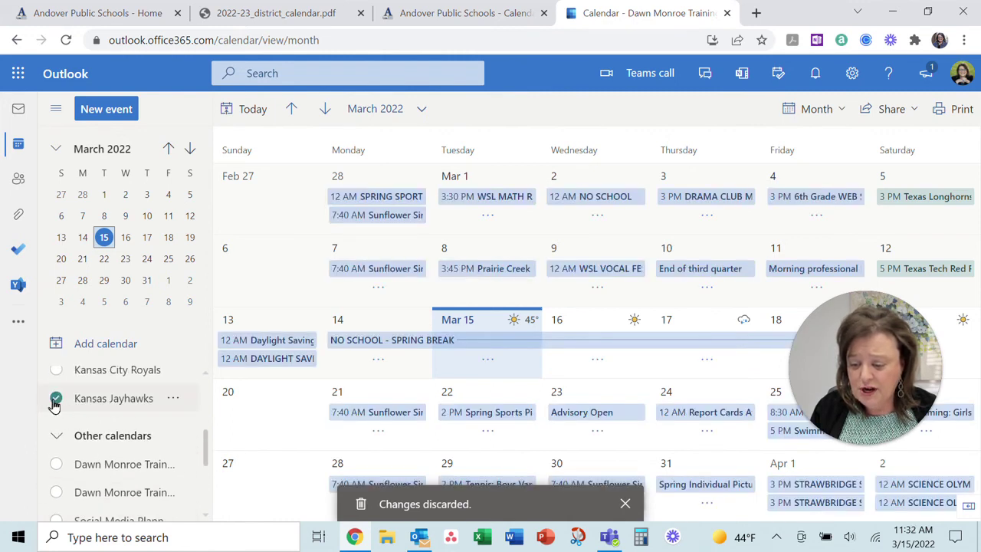